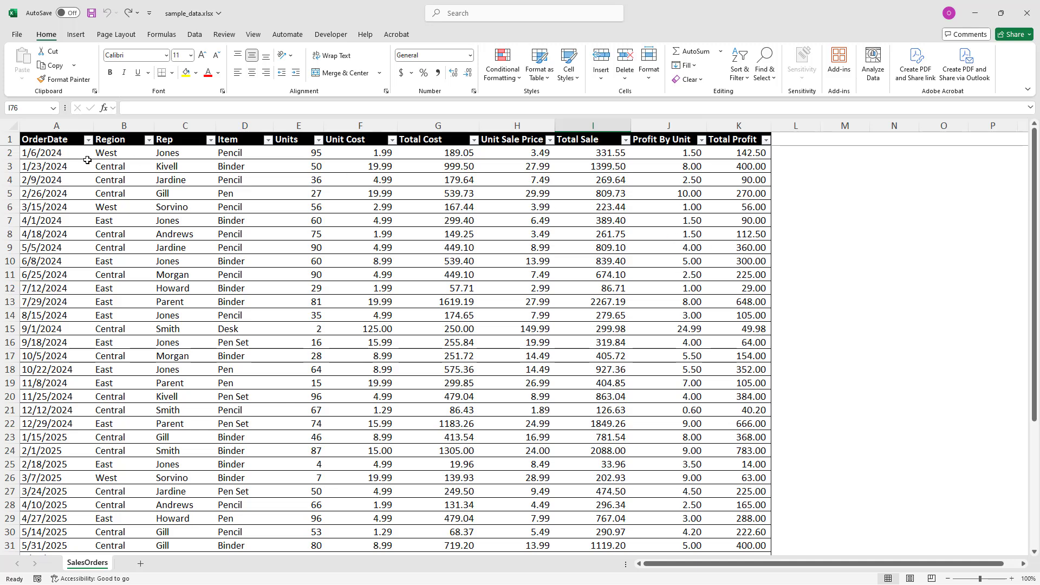
Copy the Excel range A1:K30, OrderDate through Total Profit, to the clipboard
left_click(34, 139)
left_click_drag(34, 139, 741, 535)
key("ctrl+c")
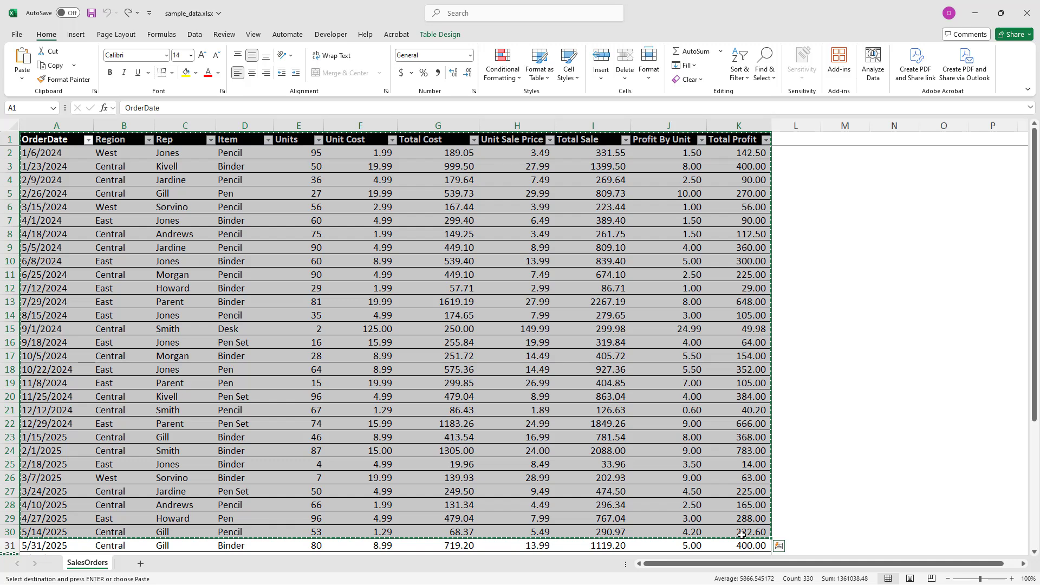
Paste the sales table into blank_document.docx and scroll back to the table's top
key("alt+Tab")
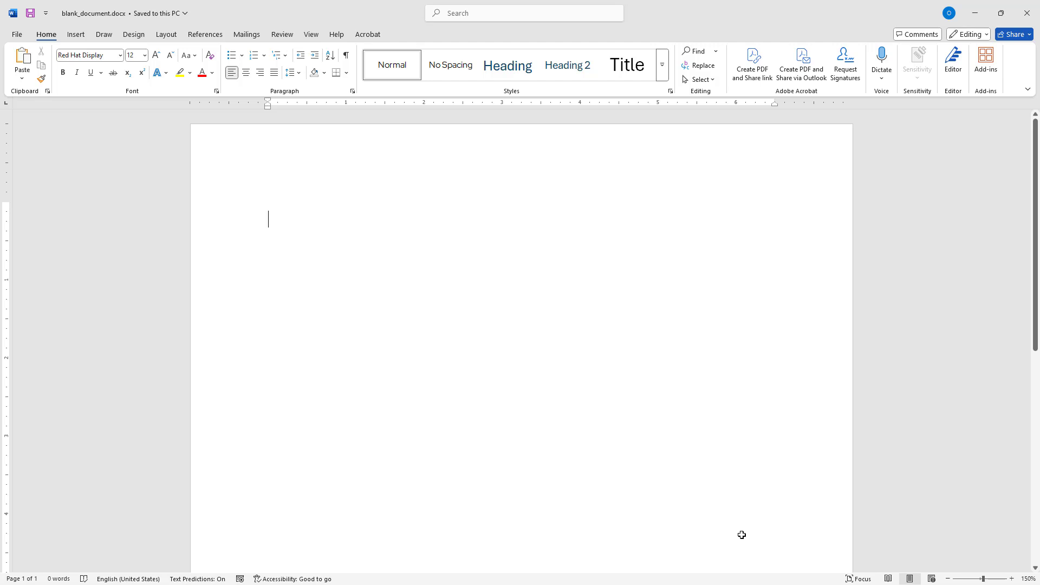
key("ctrl+v")
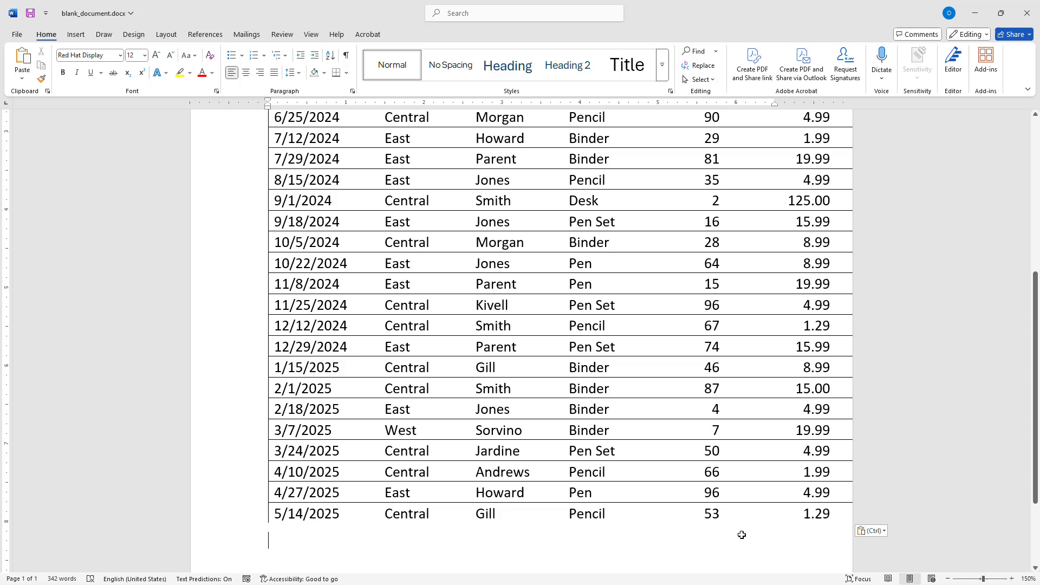
scroll(741, 534, "up", 6)
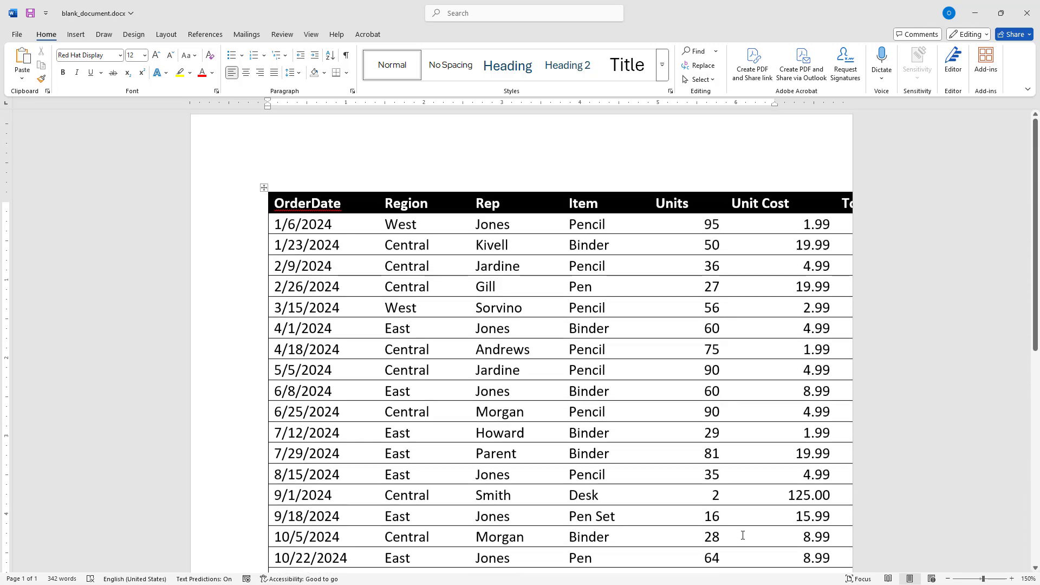
Untick the table's Preferred width in Table Properties so all eleven columns fit the margins
left_click(263, 197)
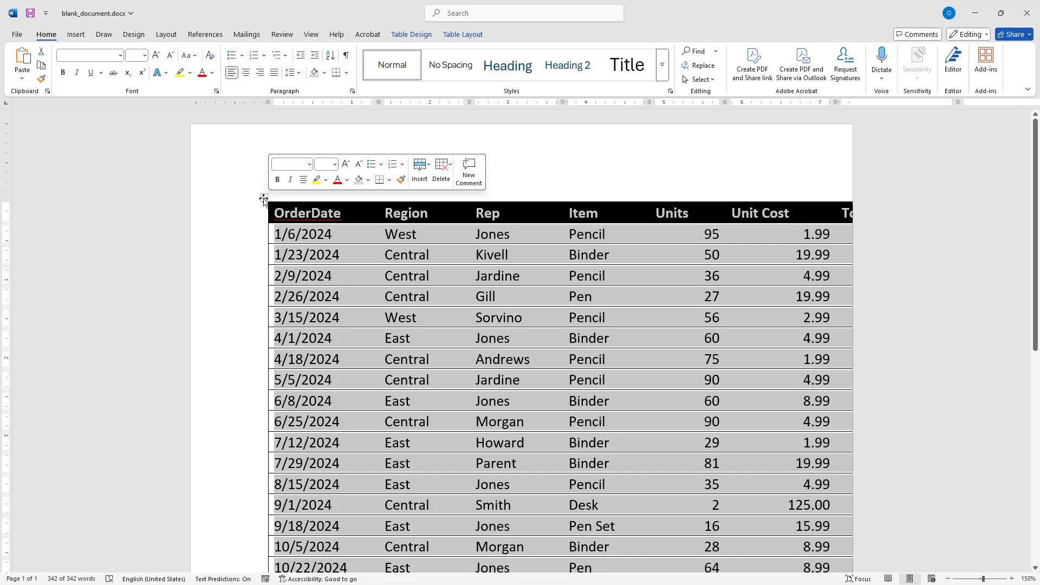
left_click(449, 36)
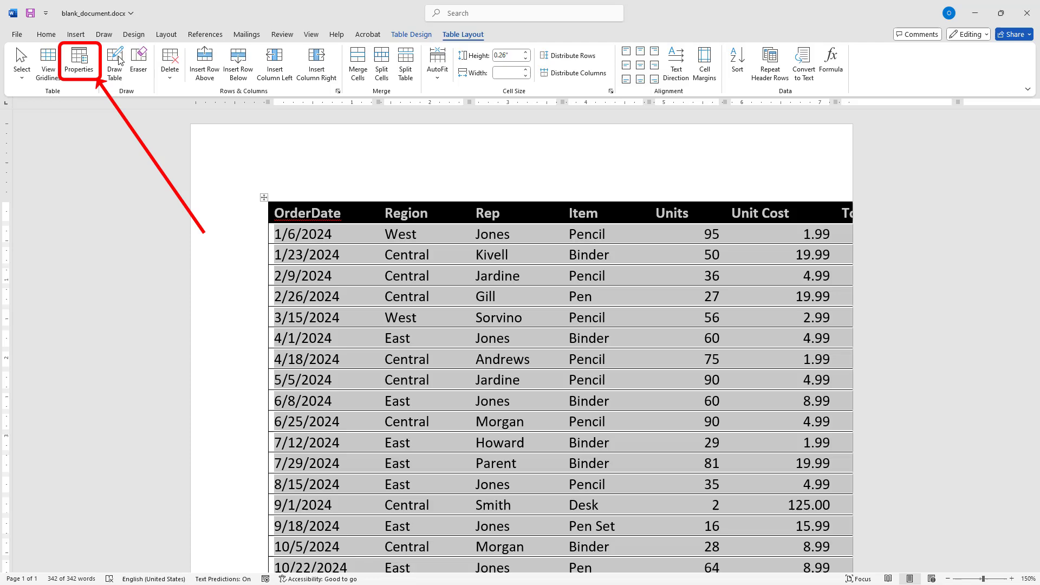
left_click(95, 59)
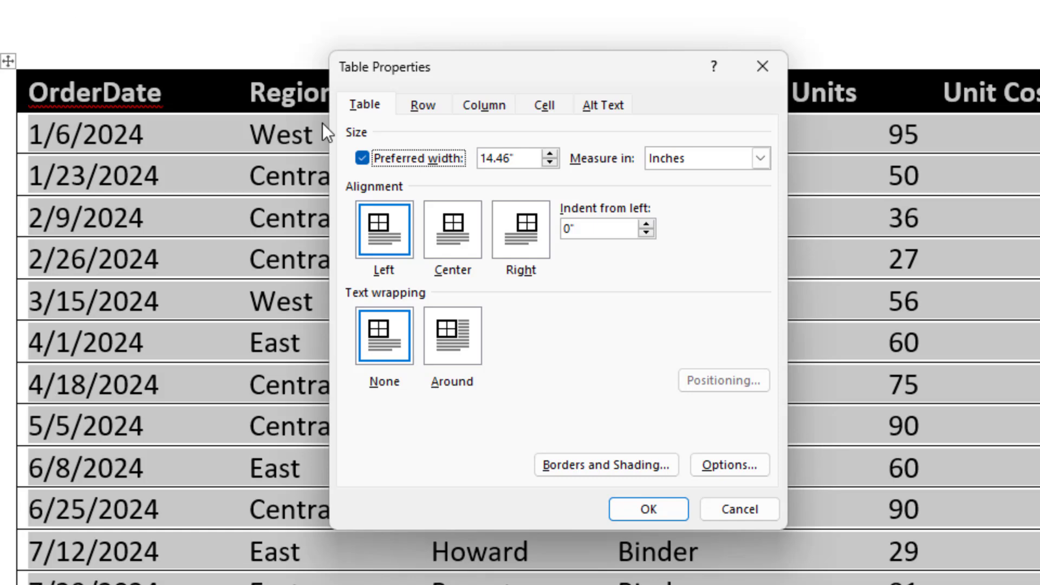
left_click(362, 157)
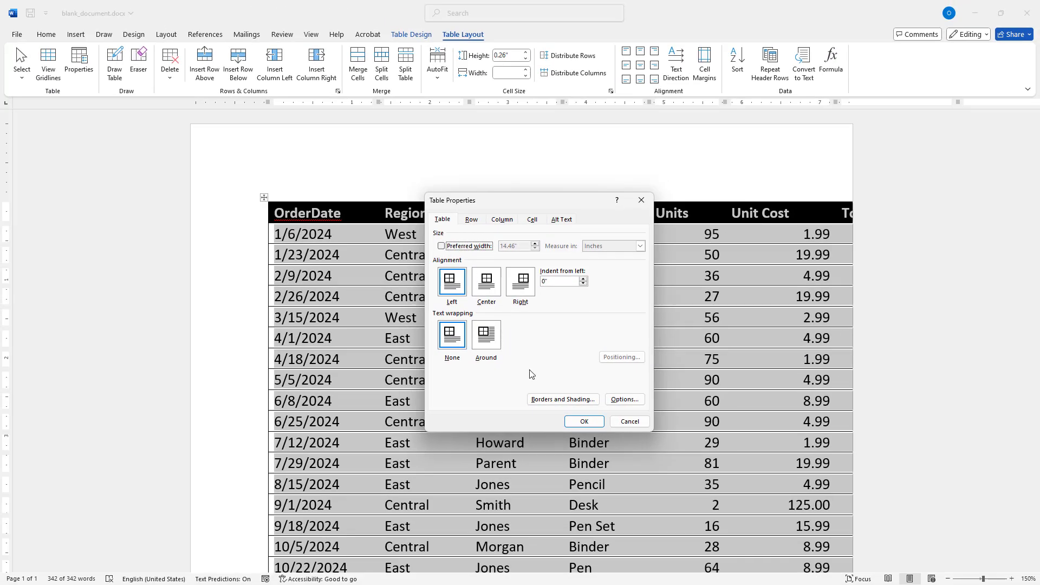
left_click(572, 421)
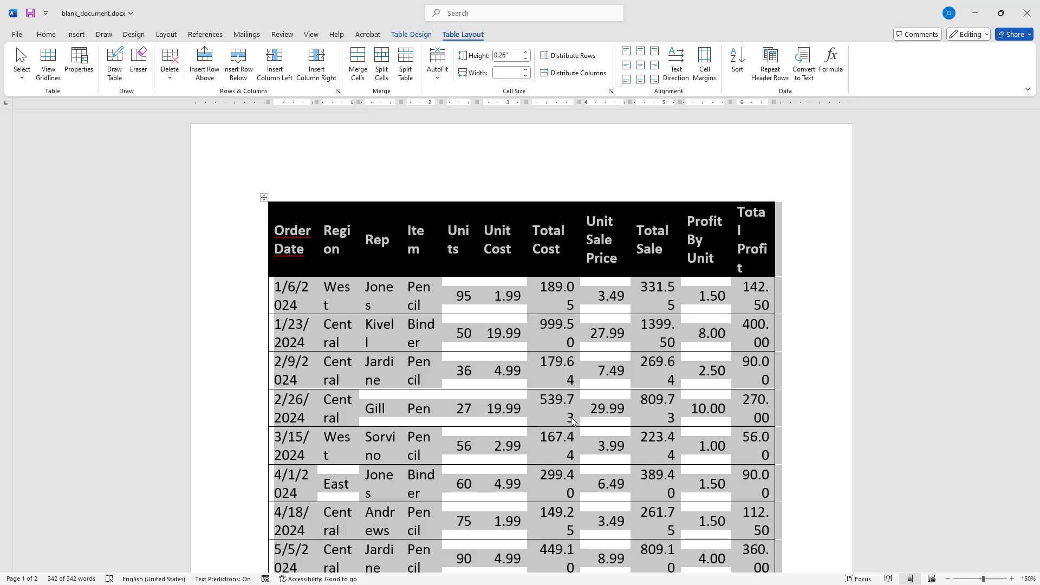
Apply All Borders to the whole table from the Home tab's Borders list
left_click(45, 35)
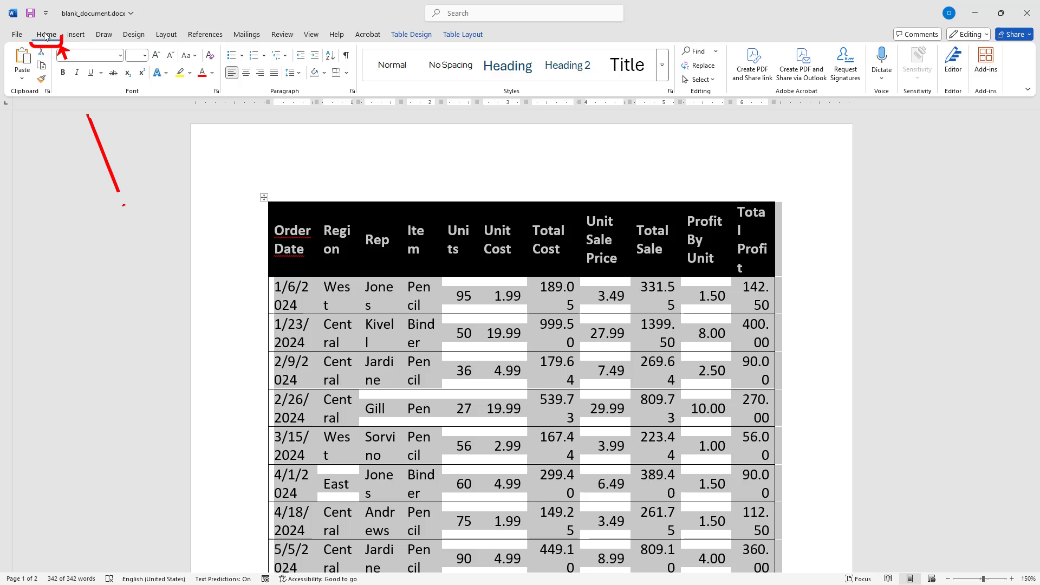
left_click(347, 77)
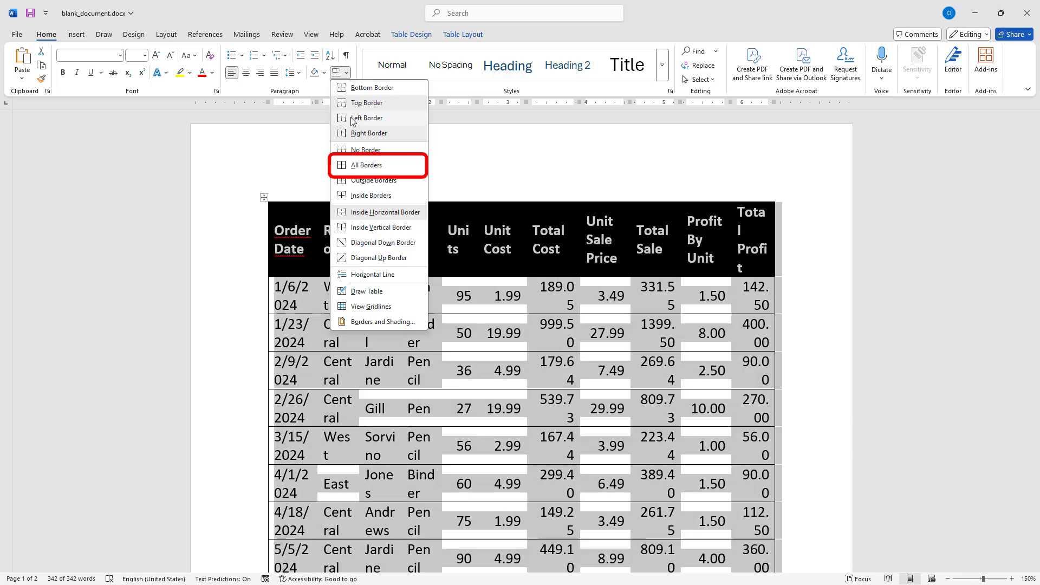
left_click(351, 166)
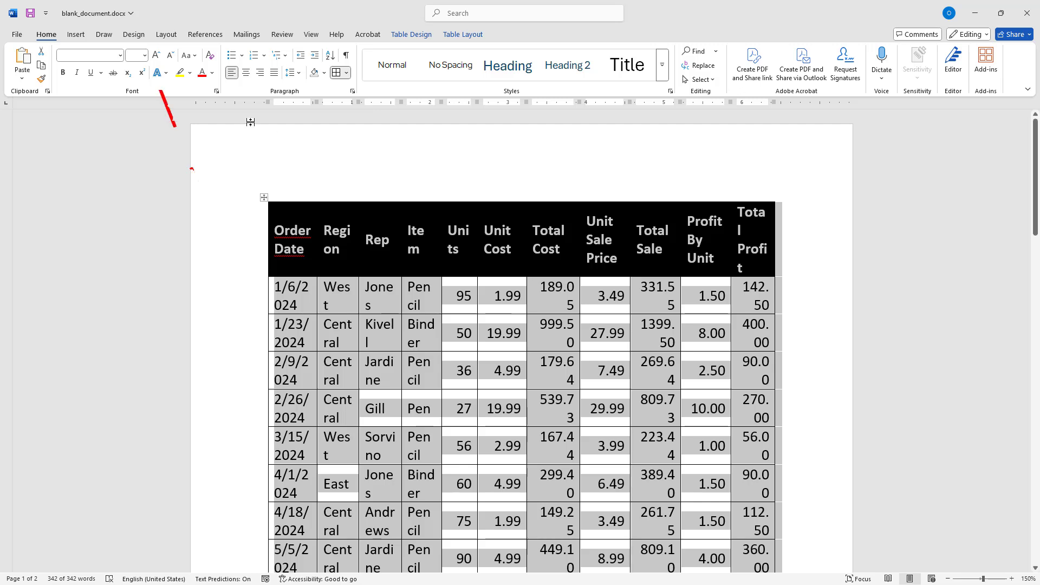
Change the table's font size to 7 pt
left_click(137, 57)
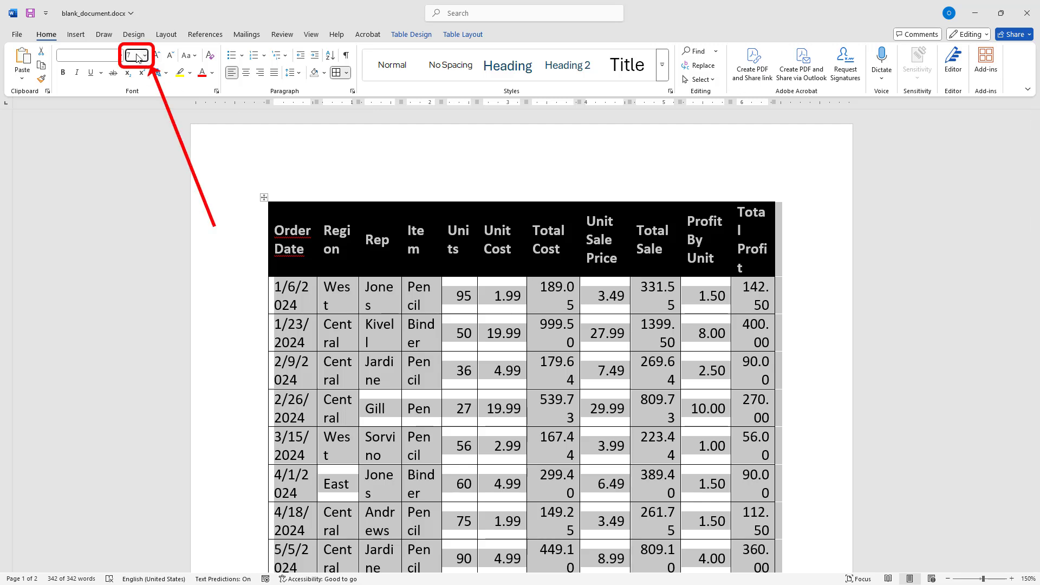
key("Return")
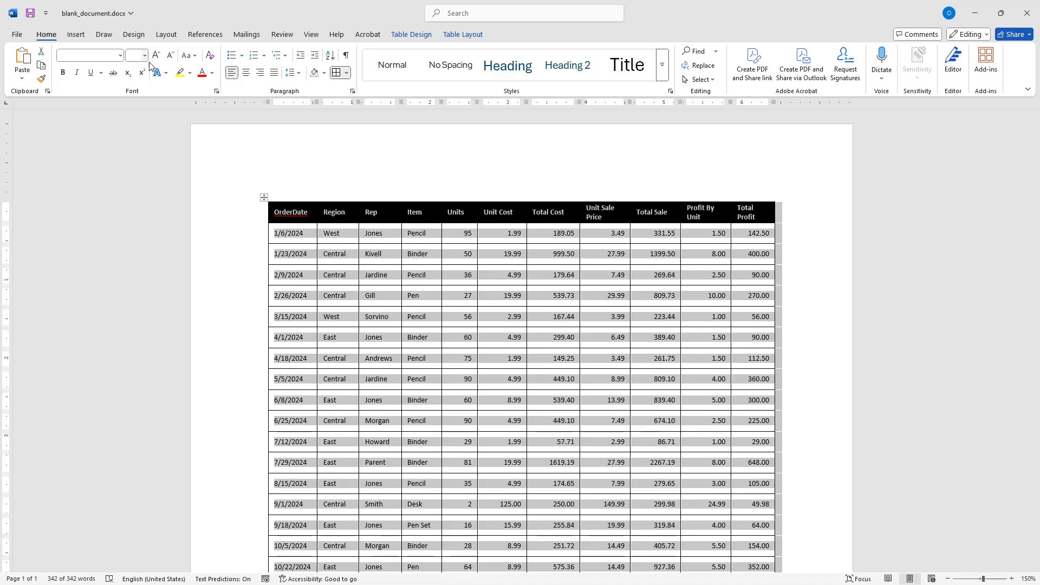
Set every column's preferred width to 0" in Table Properties so columns autofit their contents
right_click(264, 198)
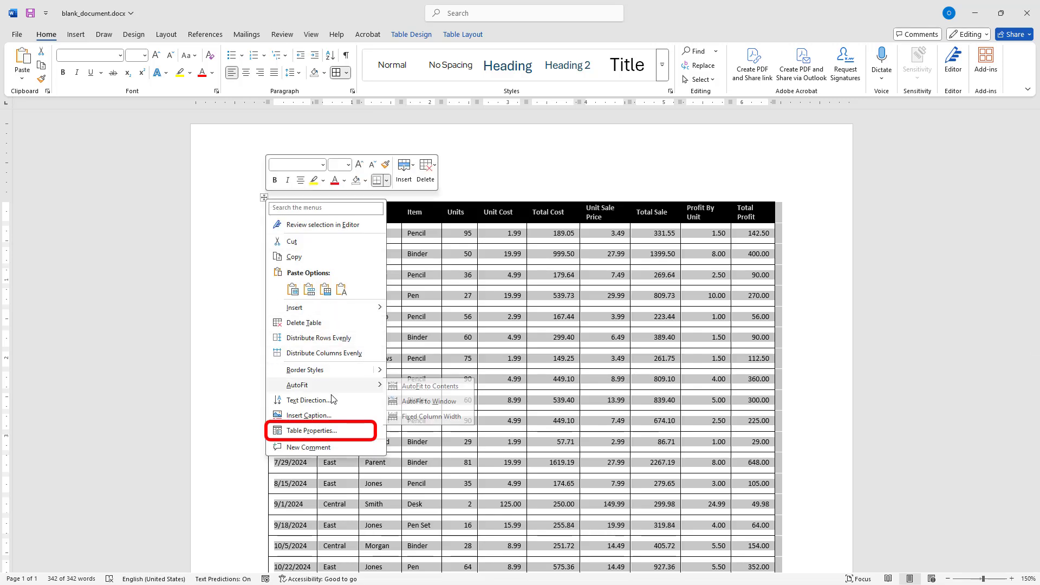
left_click(319, 431)
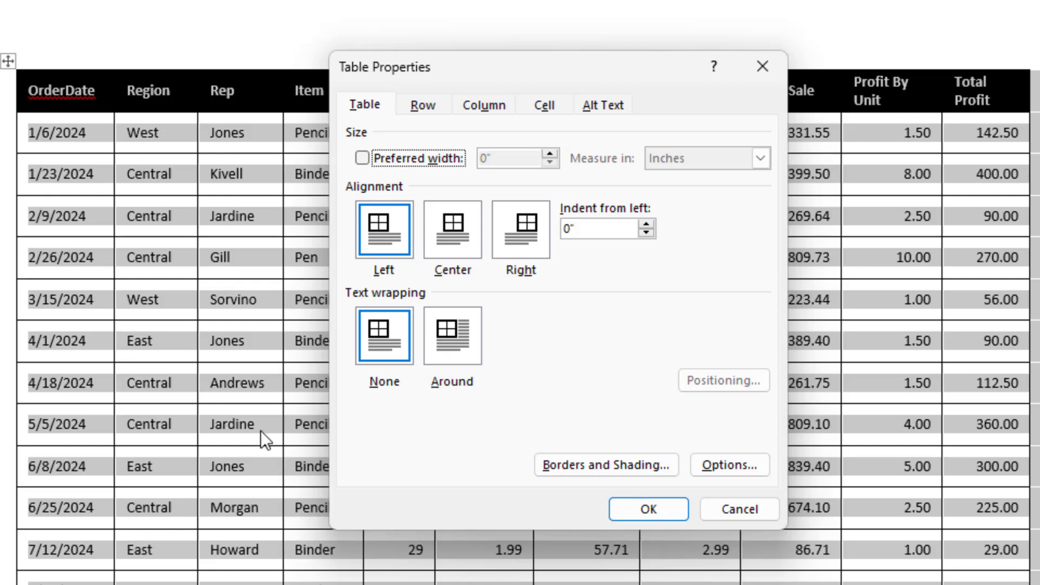
left_click(470, 105)
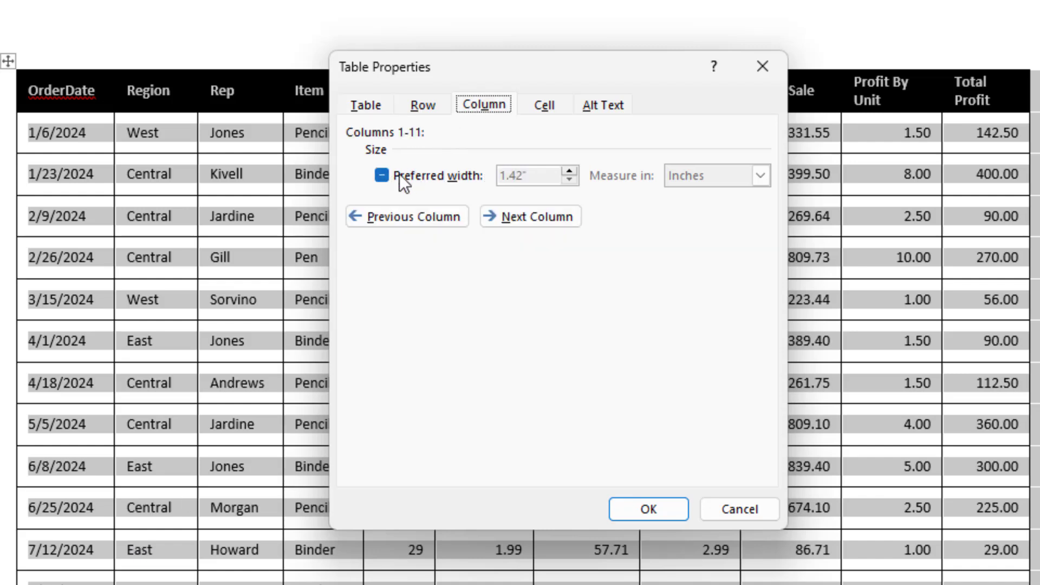
left_click(382, 175)
key("Tab")
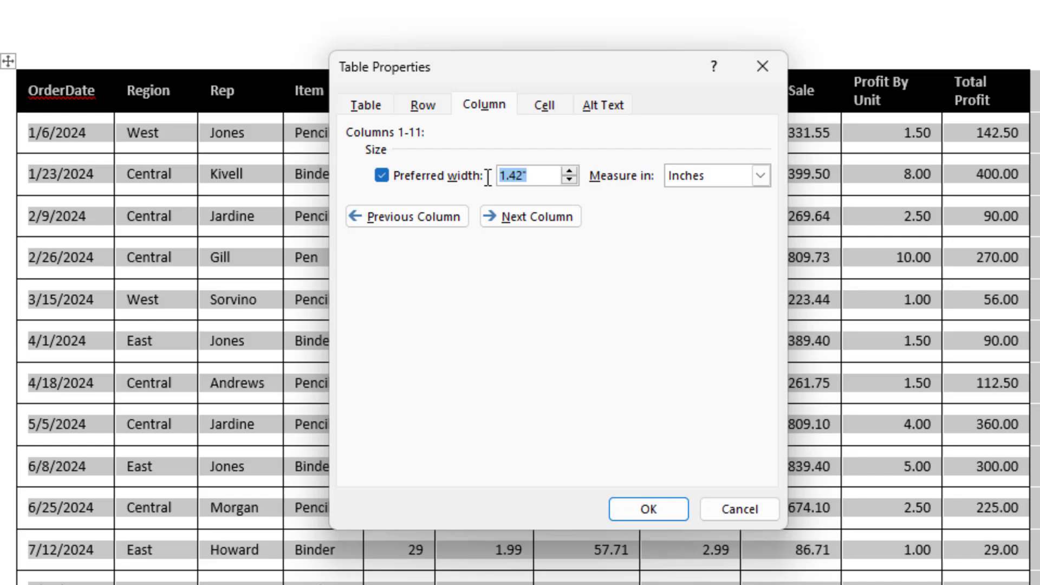
type("0")
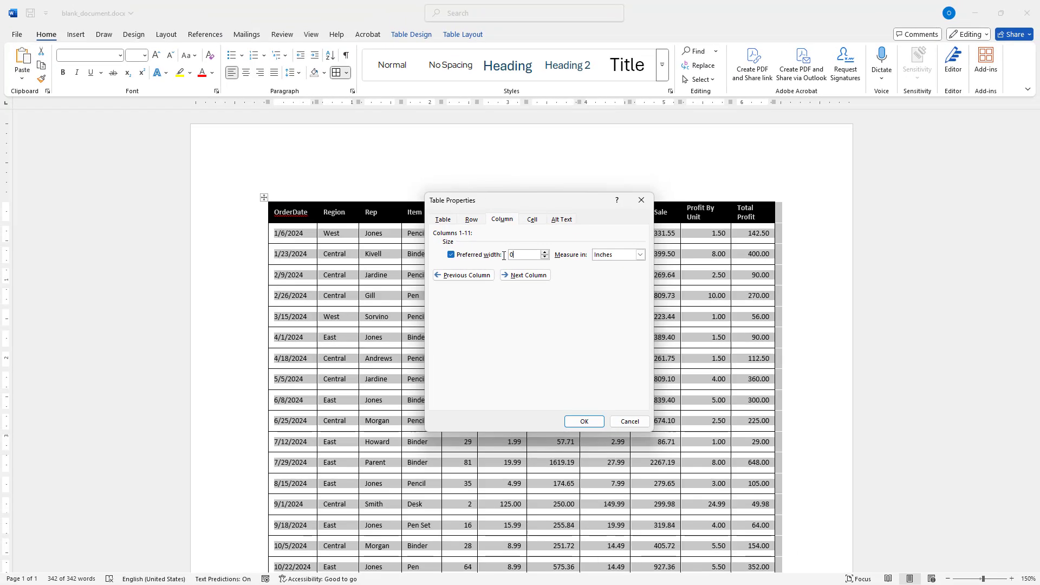
left_click(582, 421)
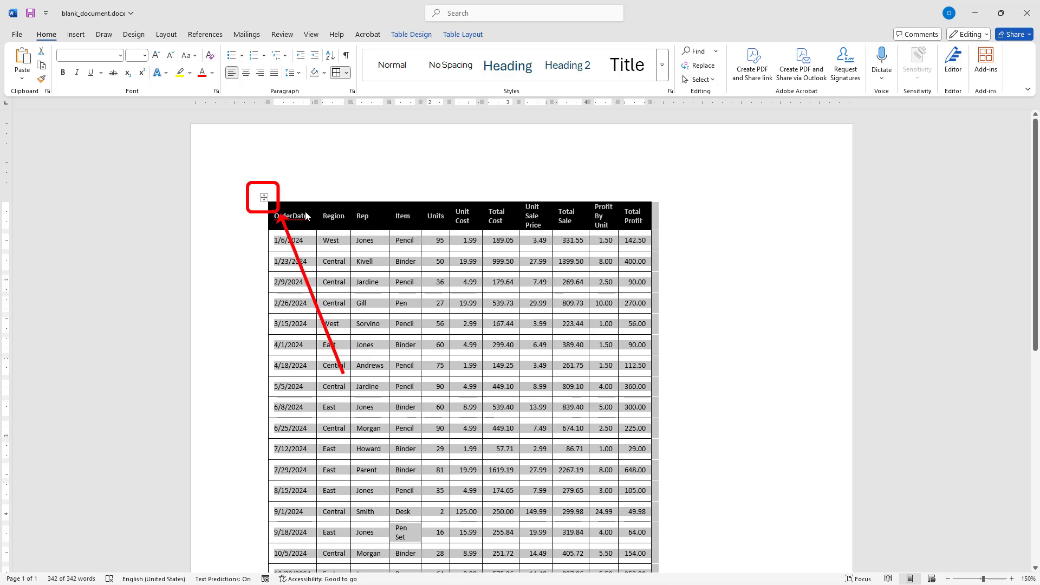
Set the table's alignment to Center in Table Properties
right_click(263, 198)
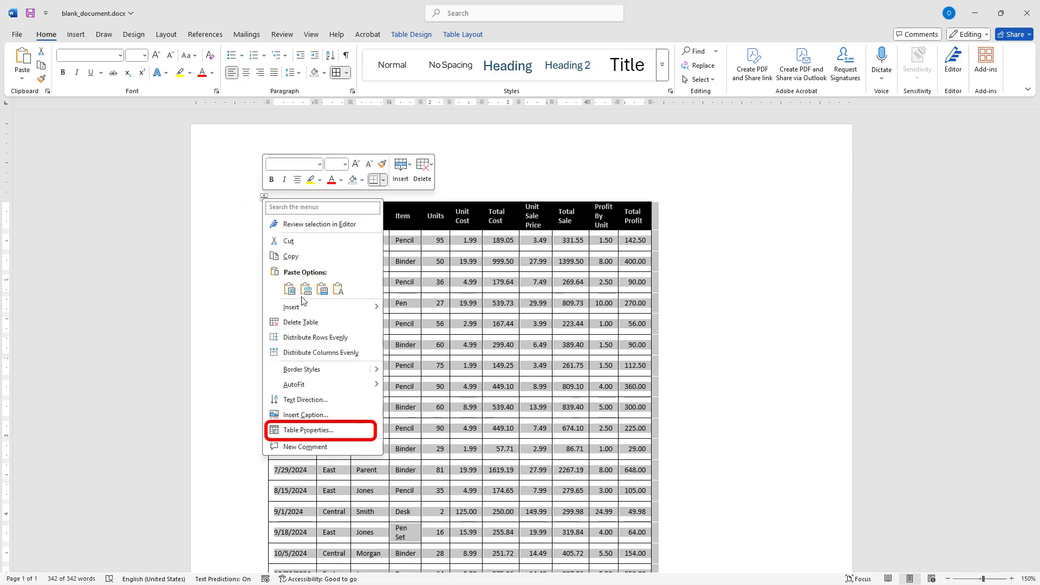
left_click(308, 429)
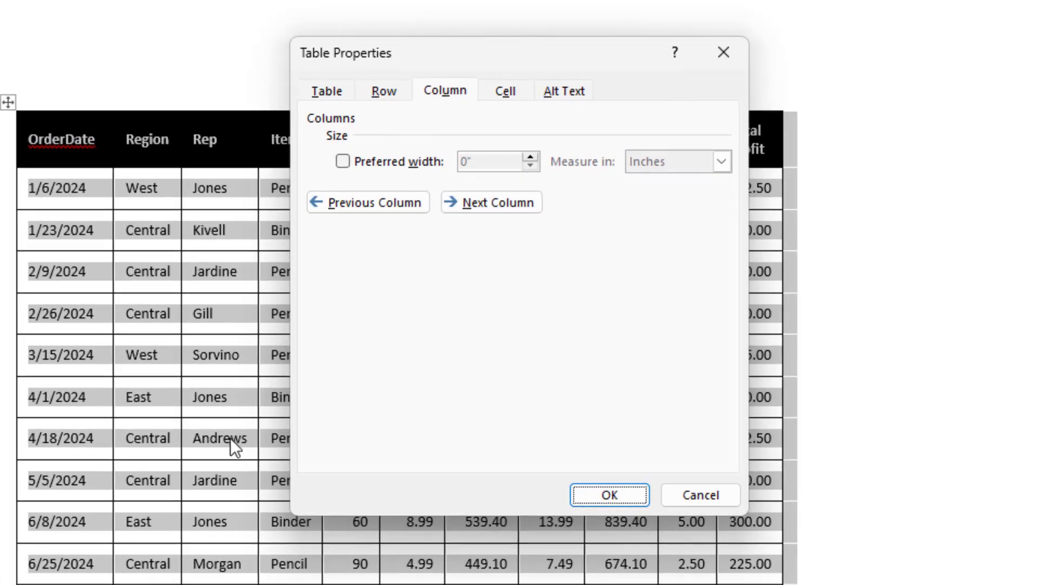
left_click(406, 176)
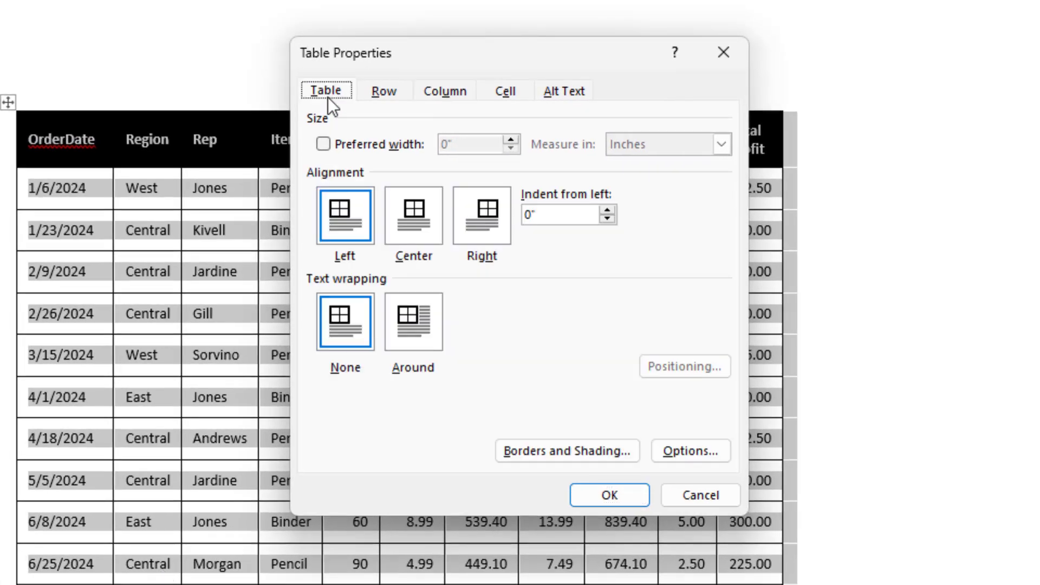
left_click(411, 208)
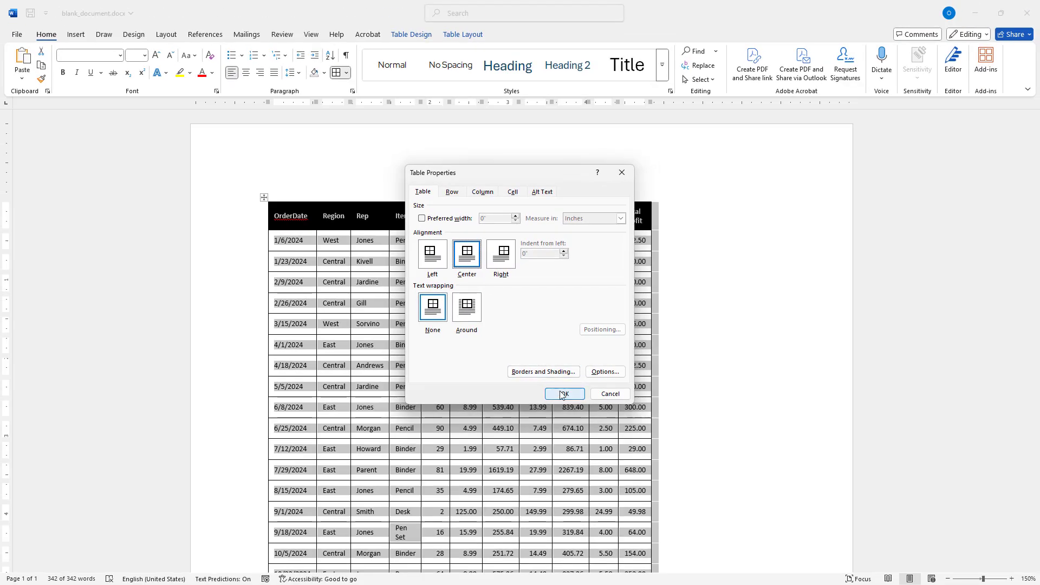
left_click(562, 394)
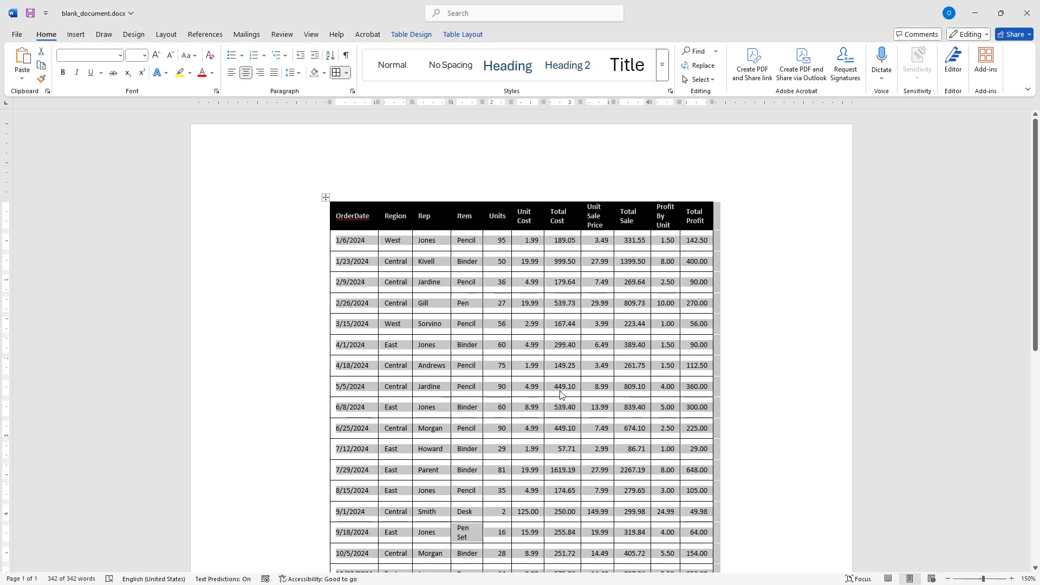
Turn on the table's preferred width, measured in Percent, and set it to 80%
right_click(325, 199)
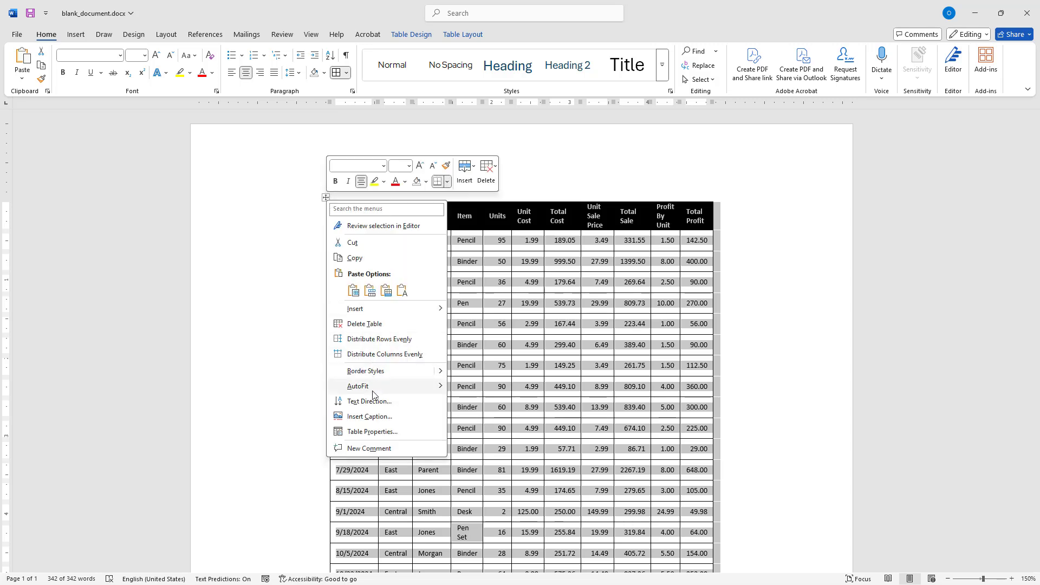
left_click(372, 432)
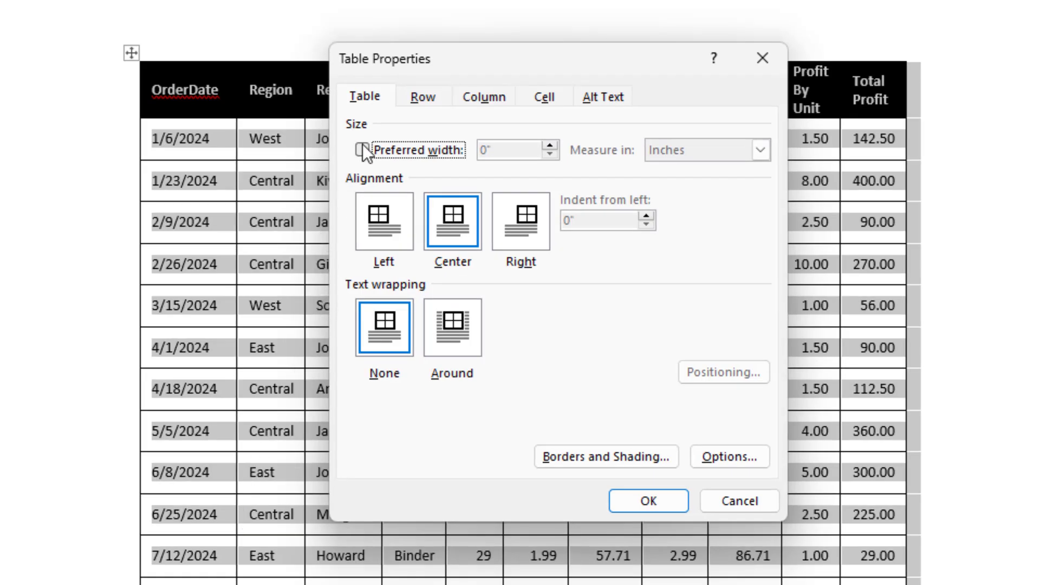
left_click(361, 149)
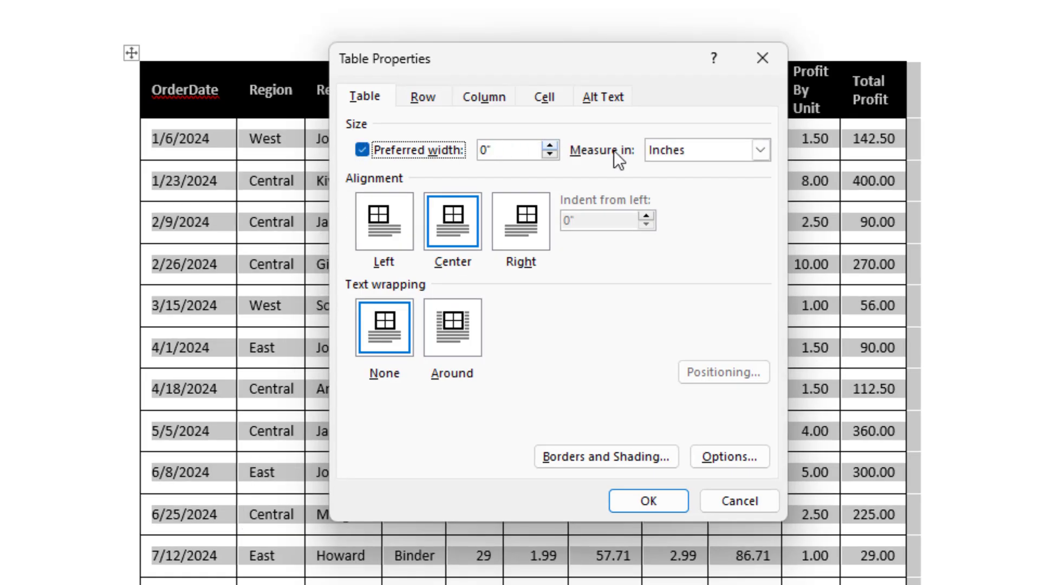
left_click(744, 156)
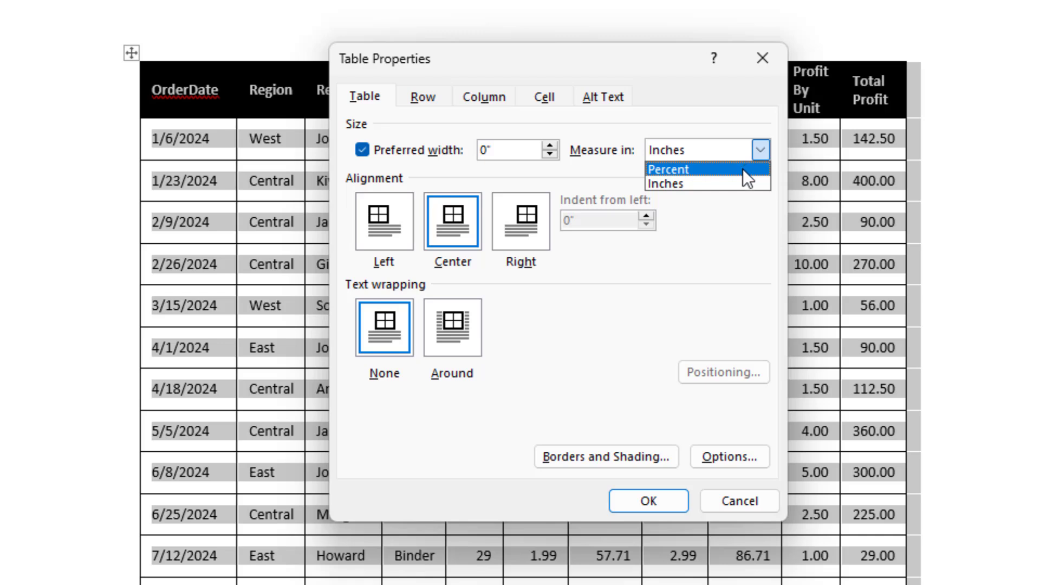
left_click(743, 168)
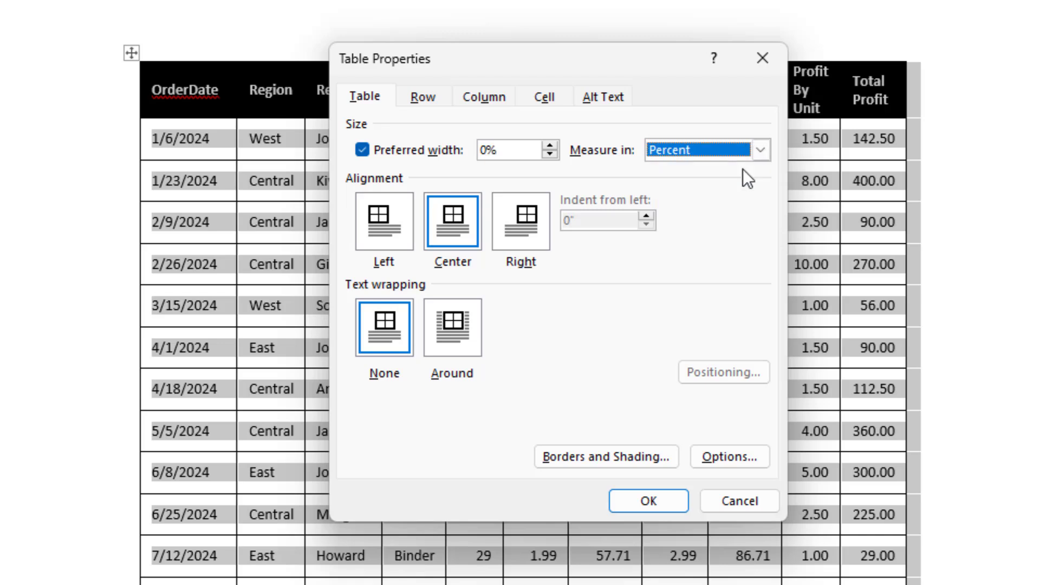
double_click(505, 150)
type("80%")
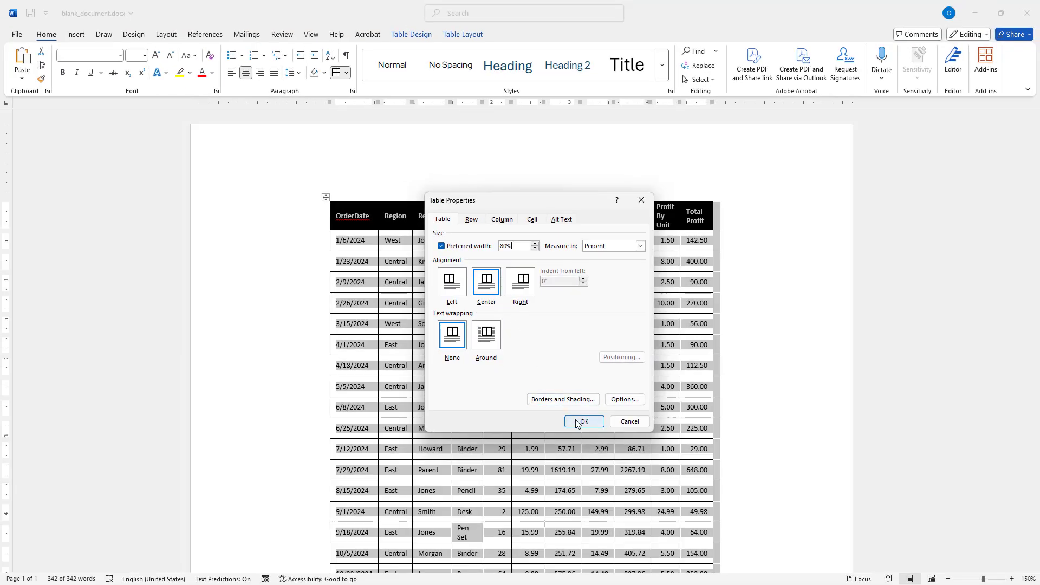
left_click(641, 492)
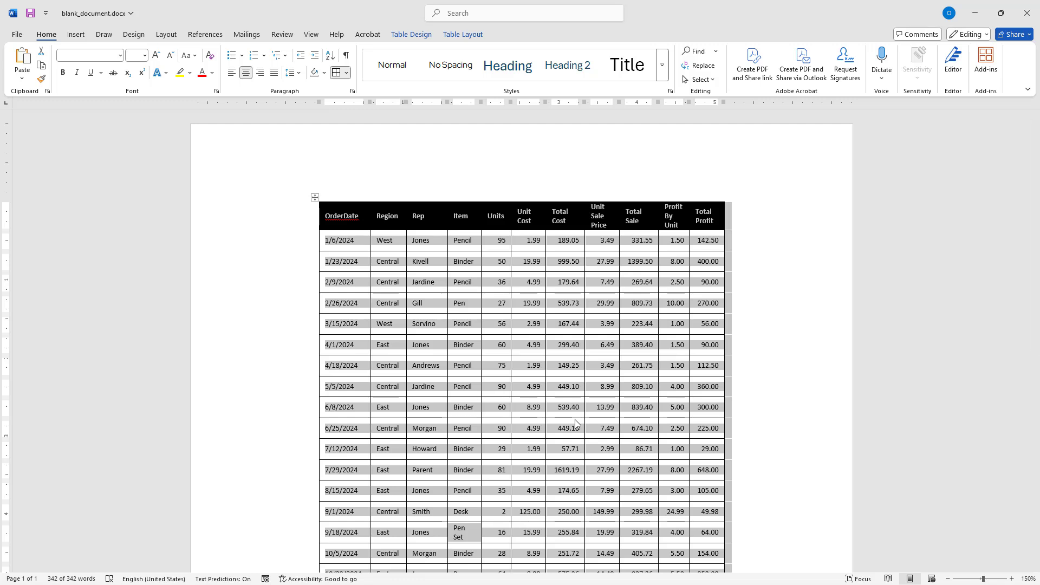
Change the table's preferred width from 80% to 100% in Table Properties
left_click(315, 197)
right_click(314, 199)
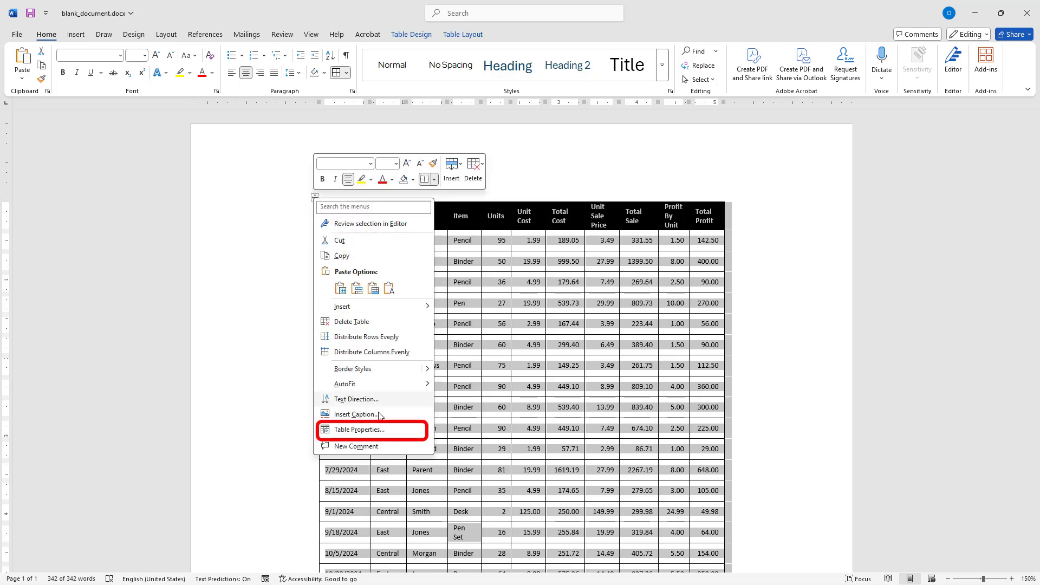
left_click(377, 435)
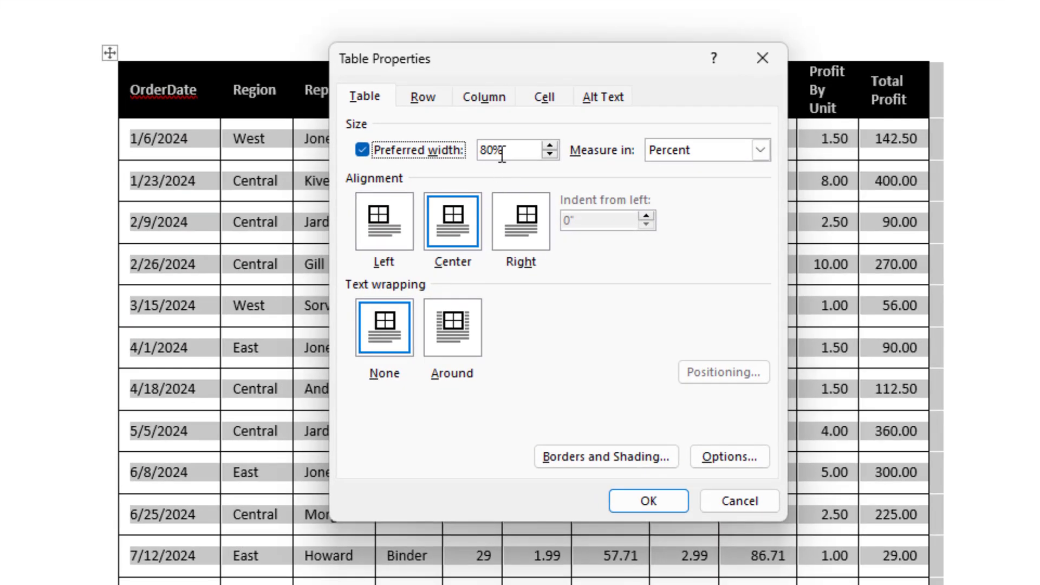
left_click_drag(510, 245, 481, 247)
type("100%")
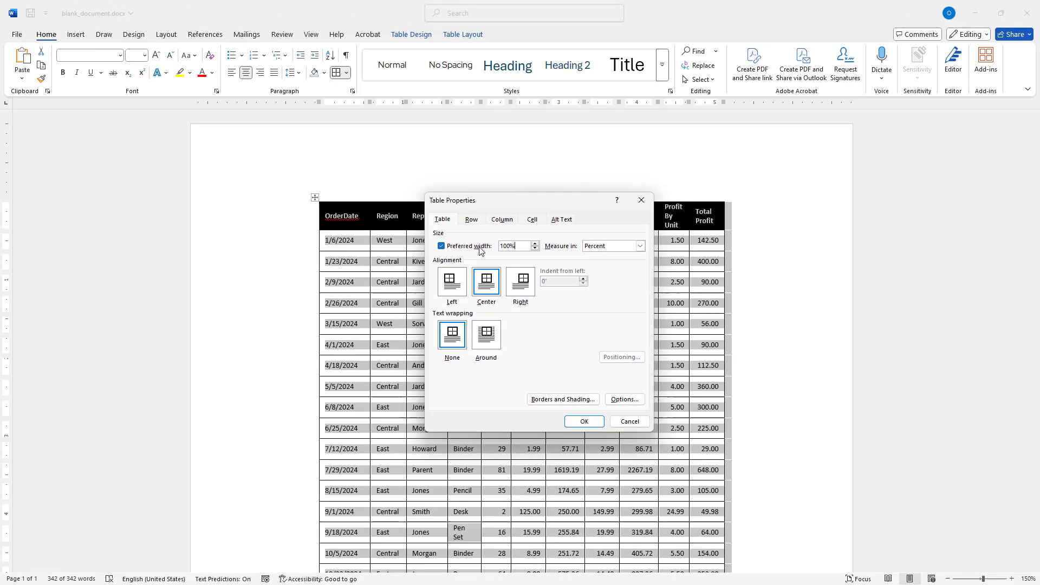
left_click(584, 421)
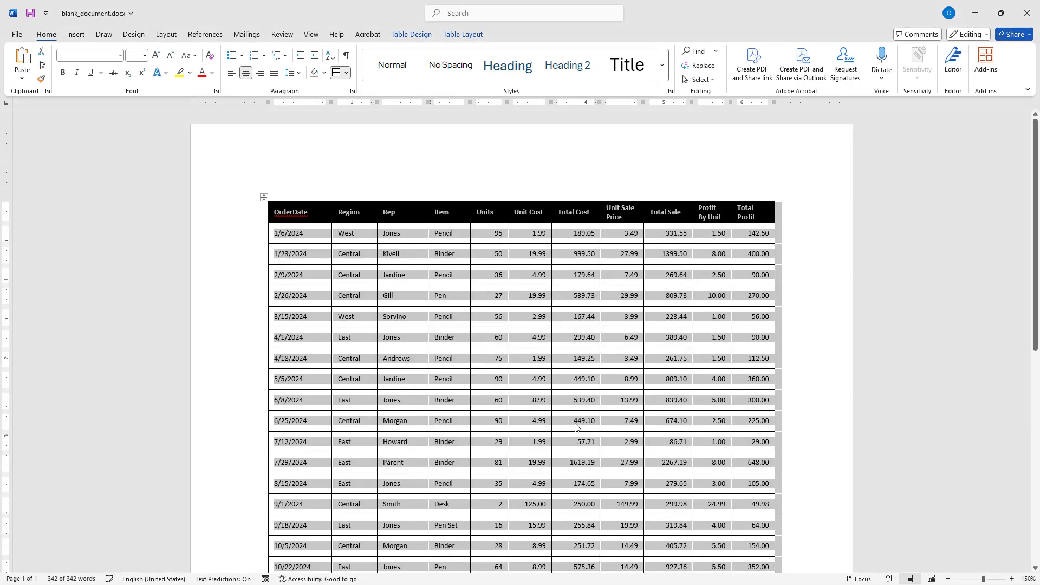
Click outside the table to deselect it and review the centered, full-width bordered table
left_click(922, 441)
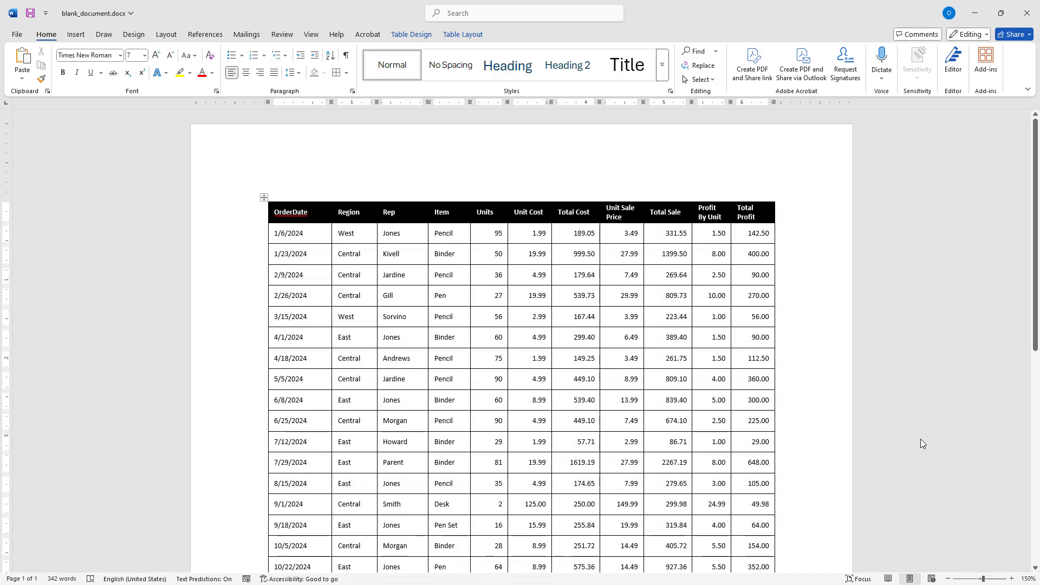